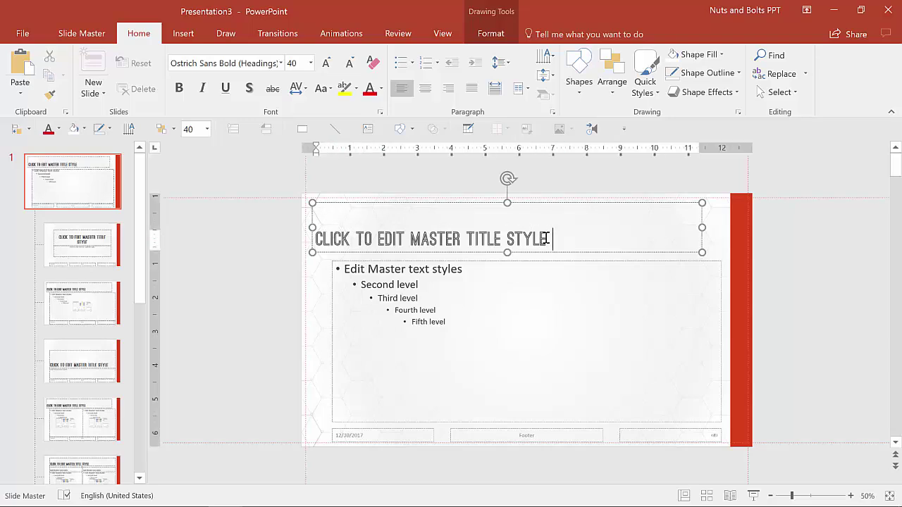
Test wrapping with a sample line in the master title, raise its bottom edge slightly, then delete the line
type("infidnoifndoinaodsinf:saidno")
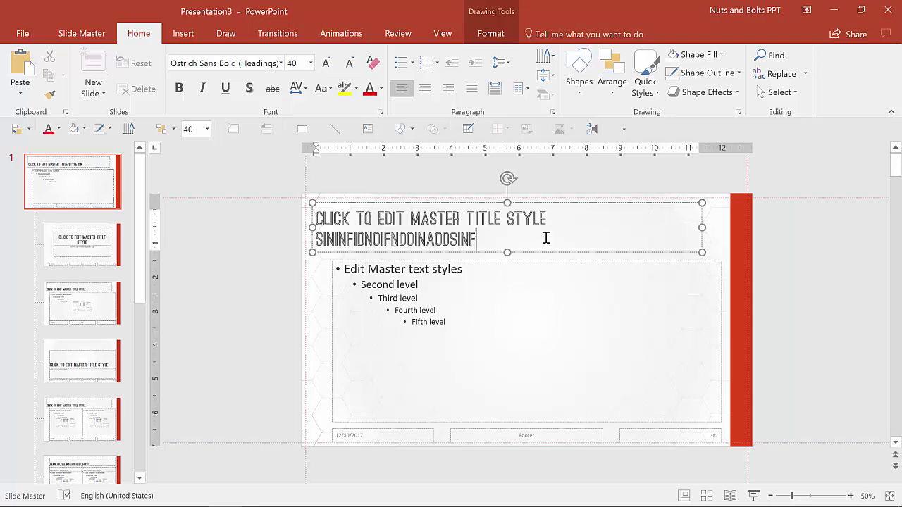
type("isdf")
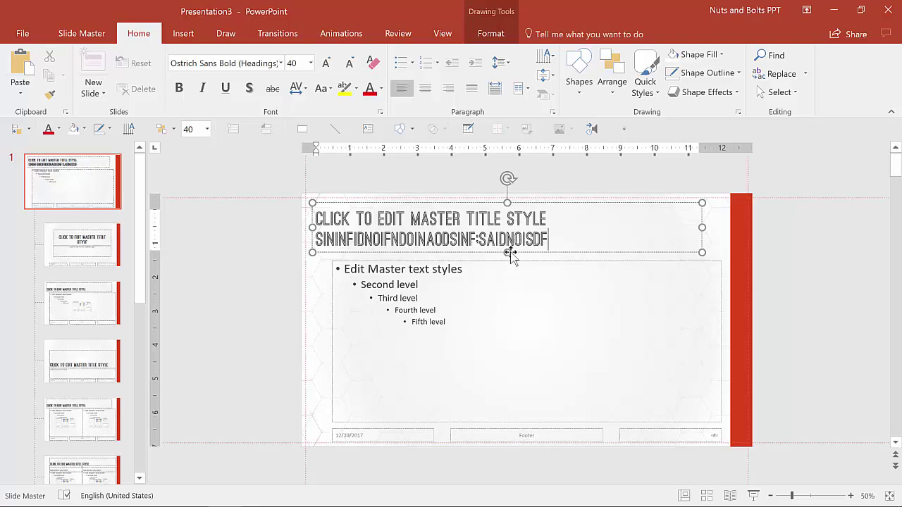
left_click(509, 252)
left_click_drag(509, 253, 508, 245)
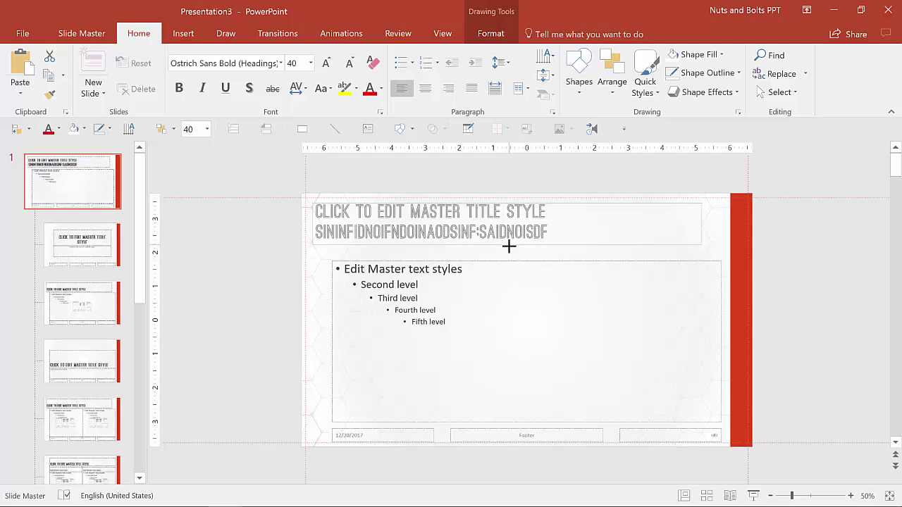
left_click_drag(509, 246, 254, 237)
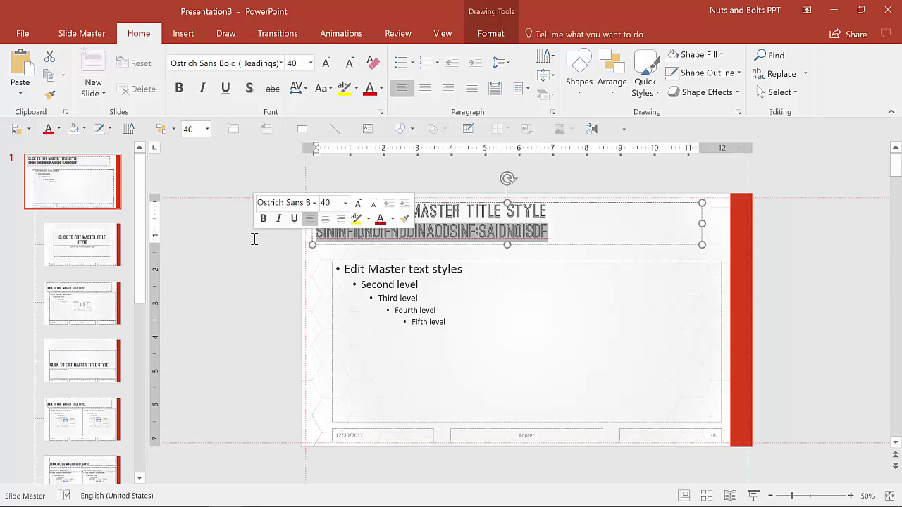
key("BackSpace")
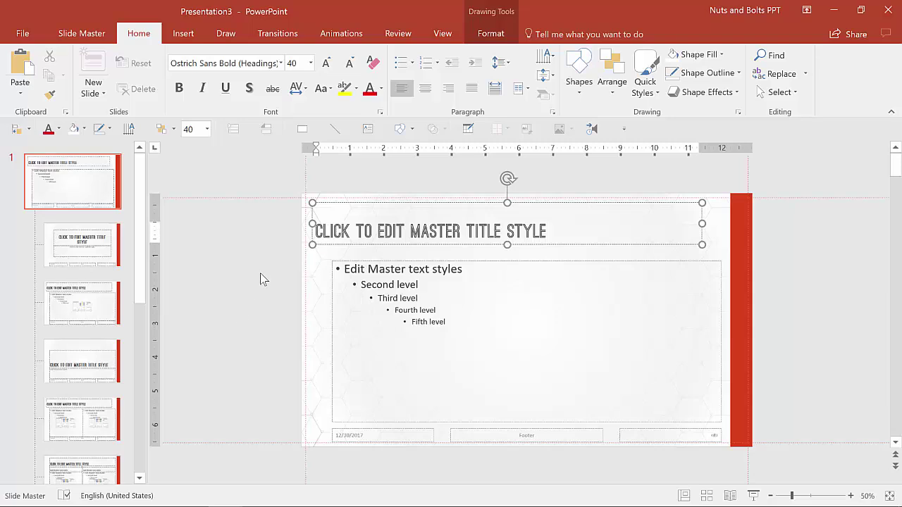
Pull the master title's right edge inward and lower the top horizontal guide to 3.46
left_click(228, 290)
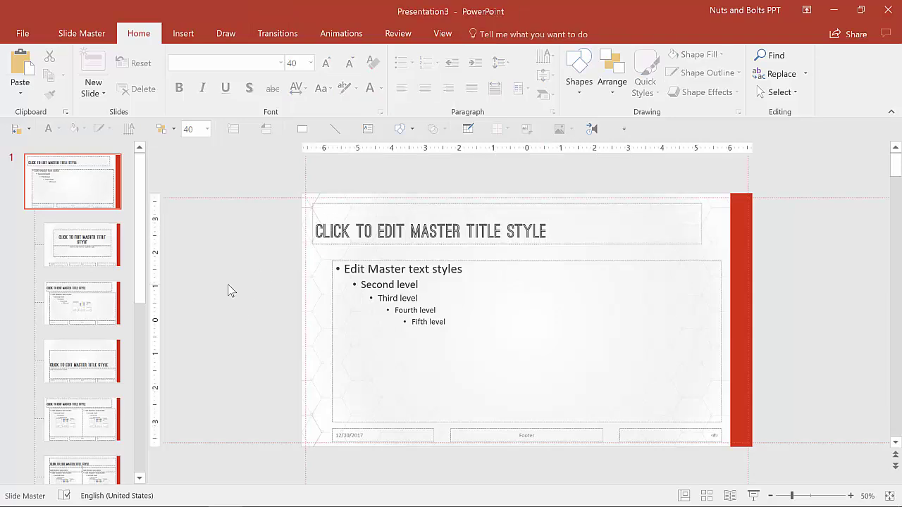
left_click(690, 244)
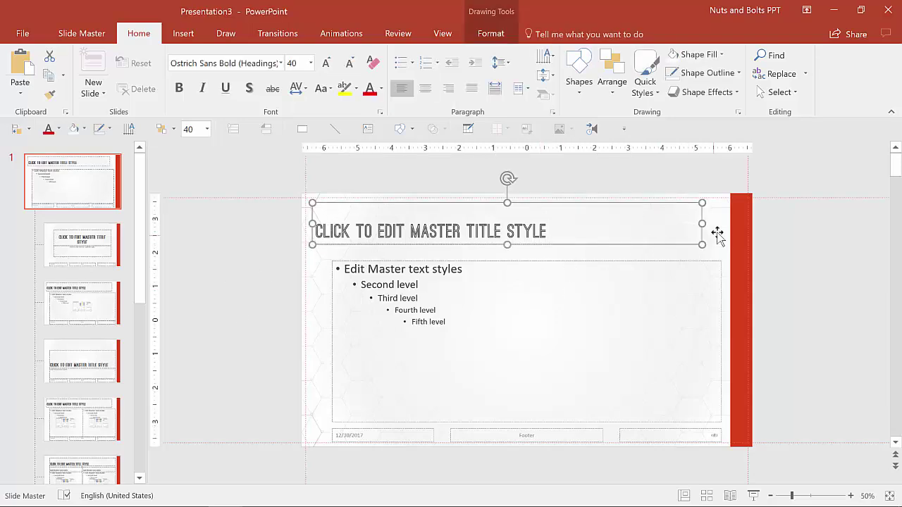
left_click_drag(703, 223, 690, 221)
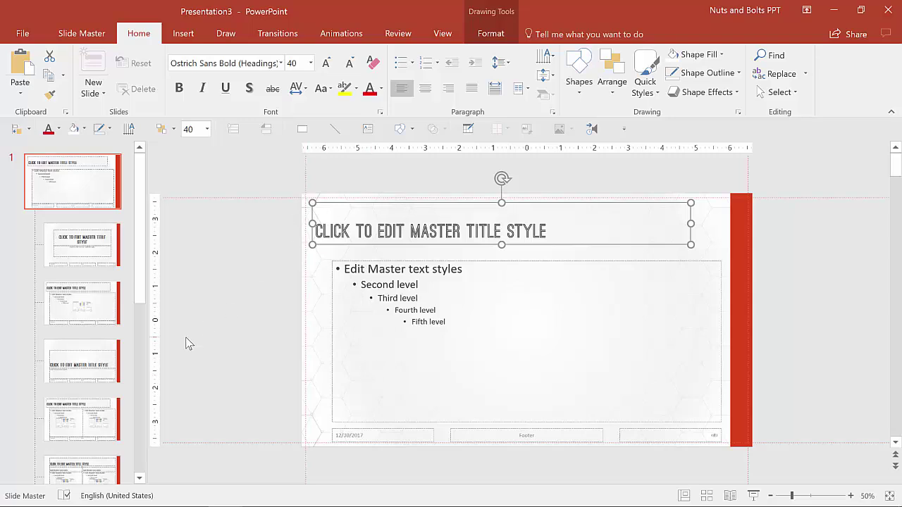
left_click(233, 280)
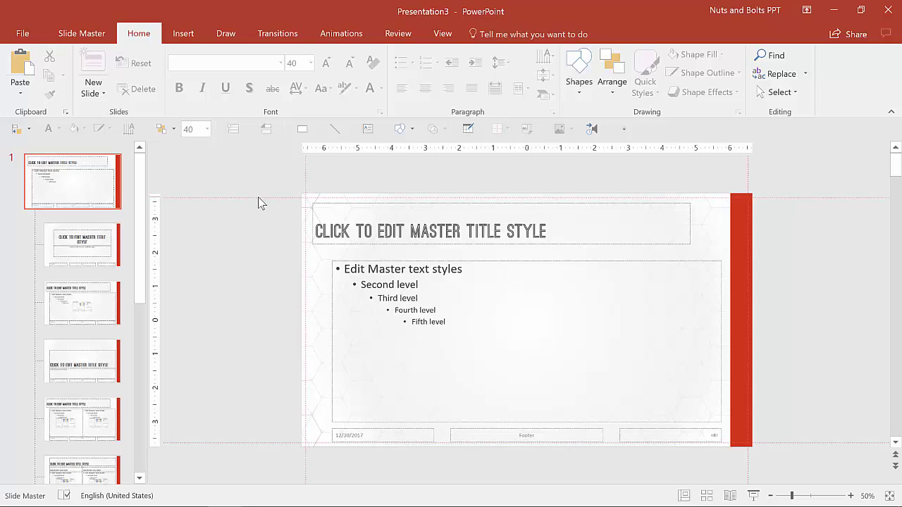
left_click_drag(258, 198, 259, 204)
Add a horizontal guide along the title's bottom edge and a vertical guide at 5.21
left_click(507, 217)
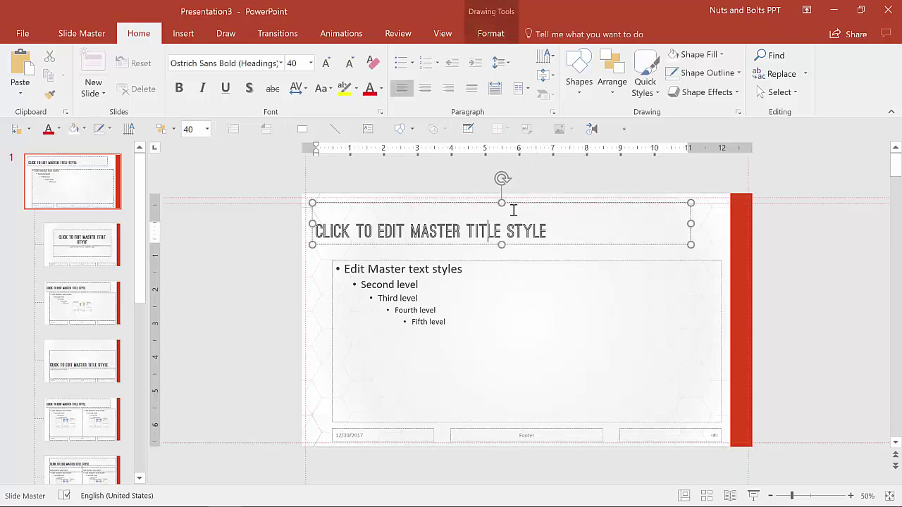
left_click(501, 204)
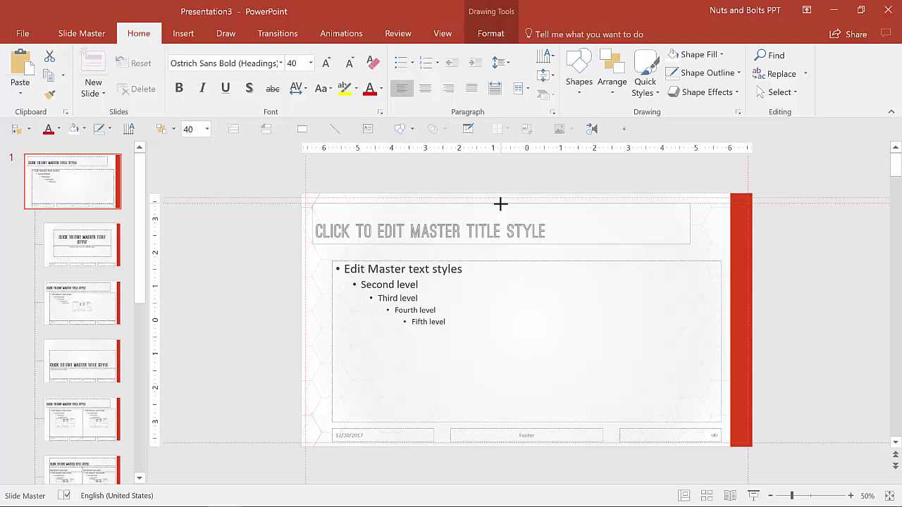
left_click(501, 204)
left_click(279, 234)
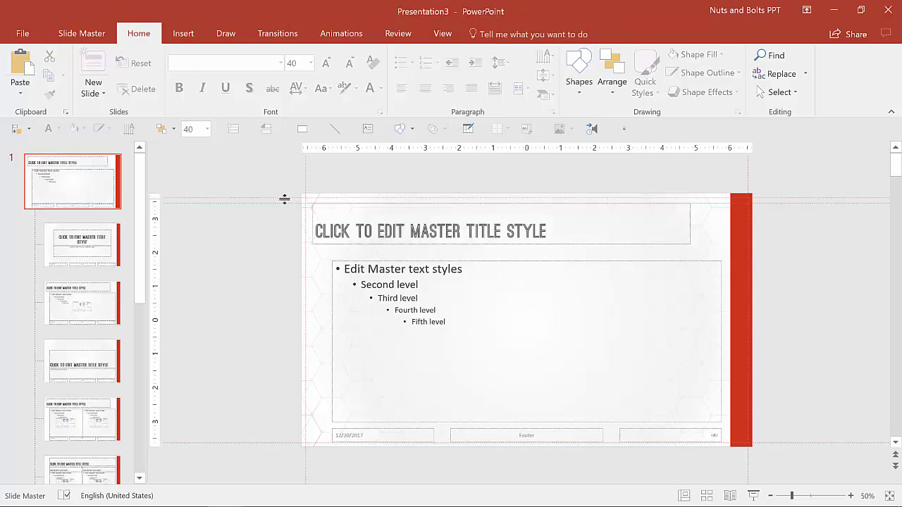
left_click_drag(286, 199, 284, 244)
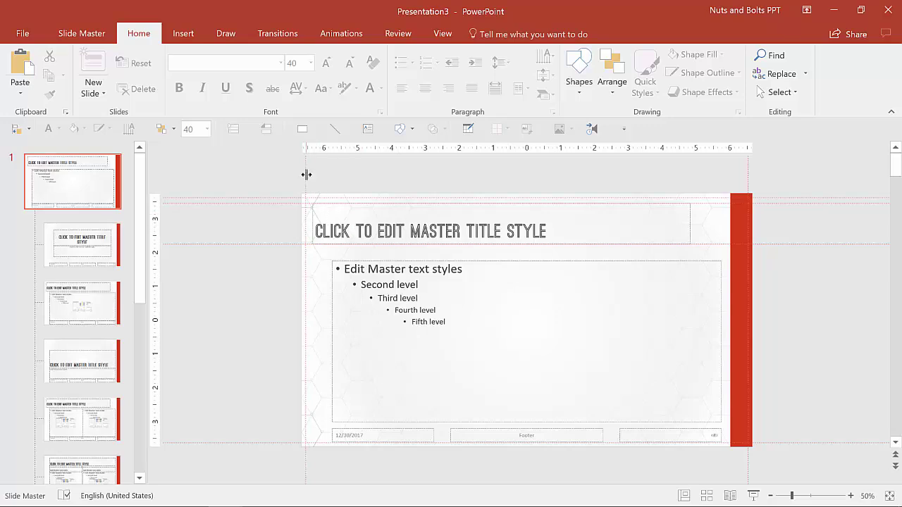
left_click_drag(307, 175, 688, 209)
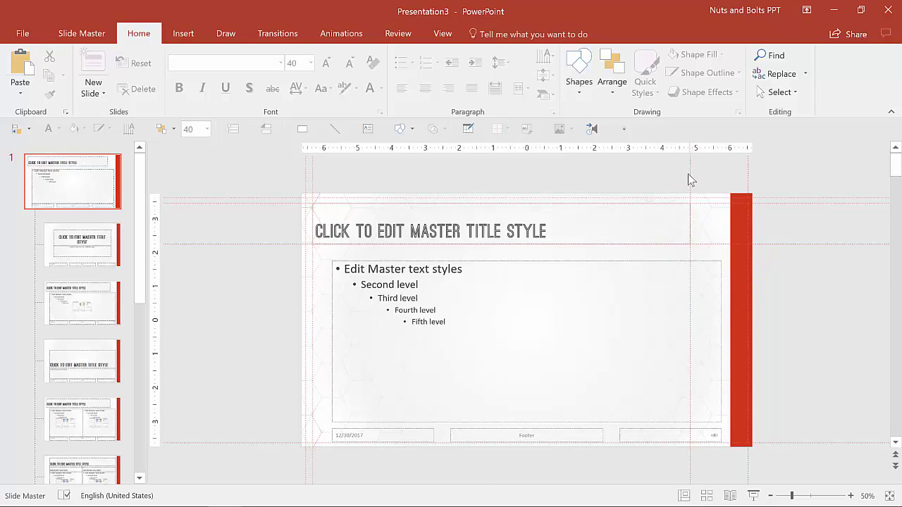
left_click_drag(690, 176, 701, 184)
Drag the master title's right edge until it snaps to the 5.21 vertical guide
left_click(686, 230)
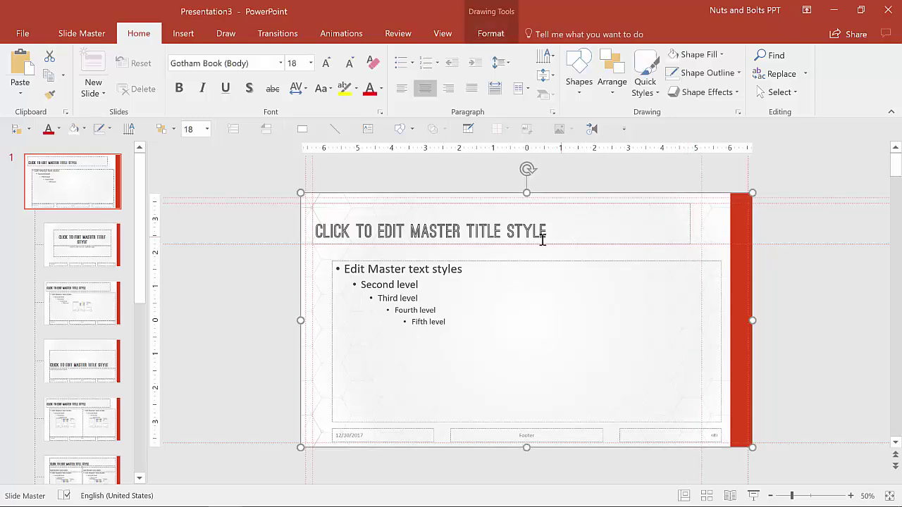
left_click(688, 228)
left_click(696, 223)
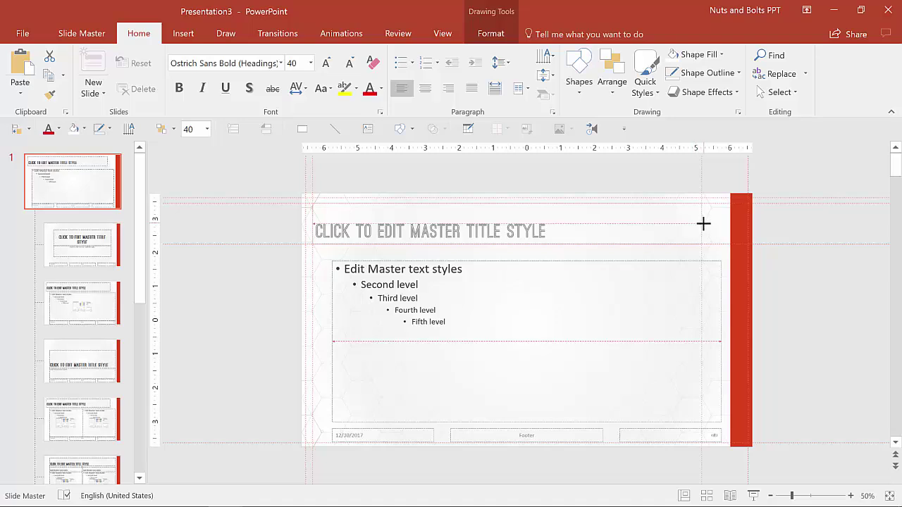
left_click(702, 224)
left_click(695, 225)
left_click(702, 223)
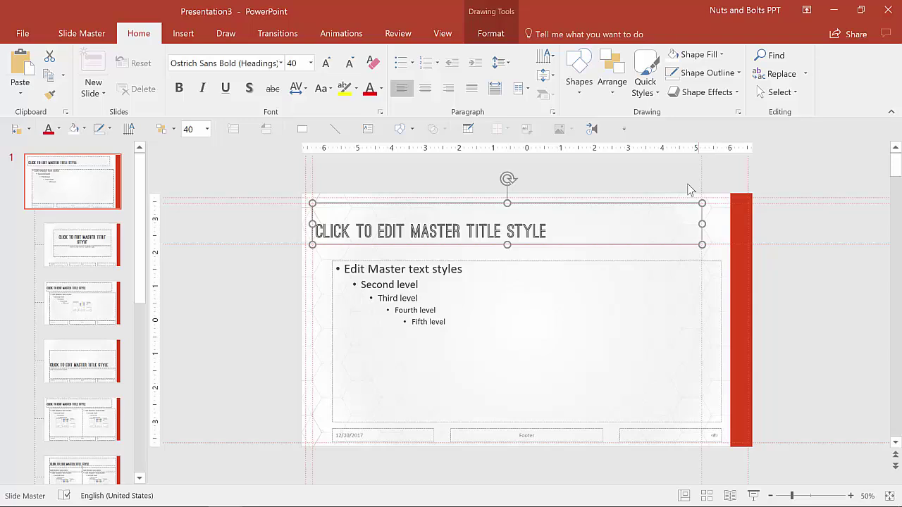
left_click(257, 301)
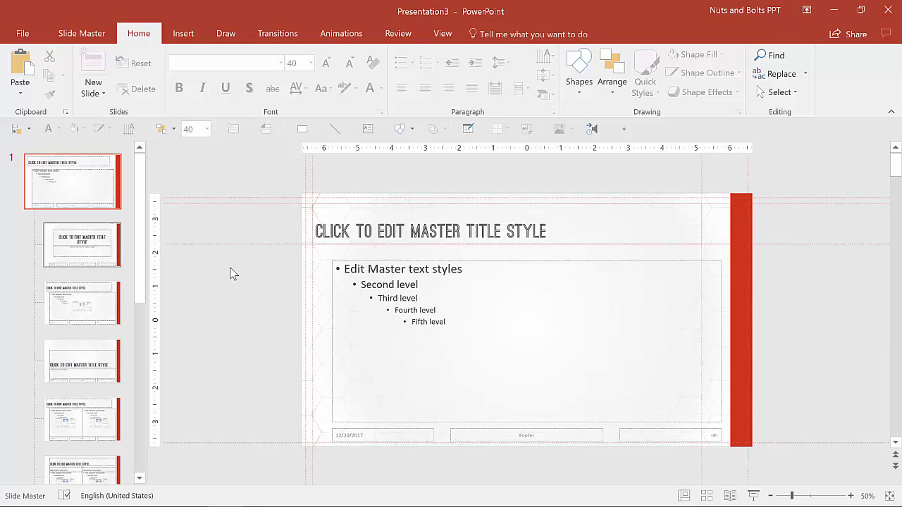
left_click(400, 262)
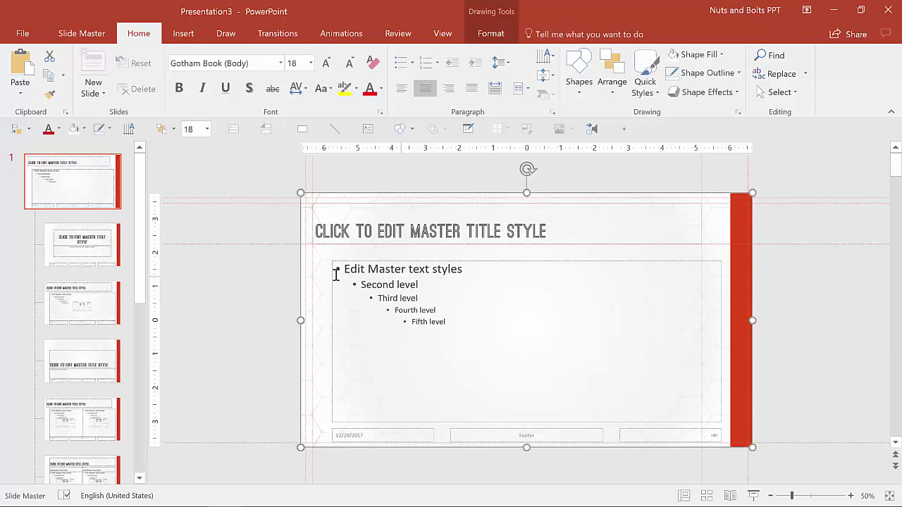
Move the master body text box up and left onto the guides under the title
left_click(384, 270)
left_click_drag(499, 264, 480, 252)
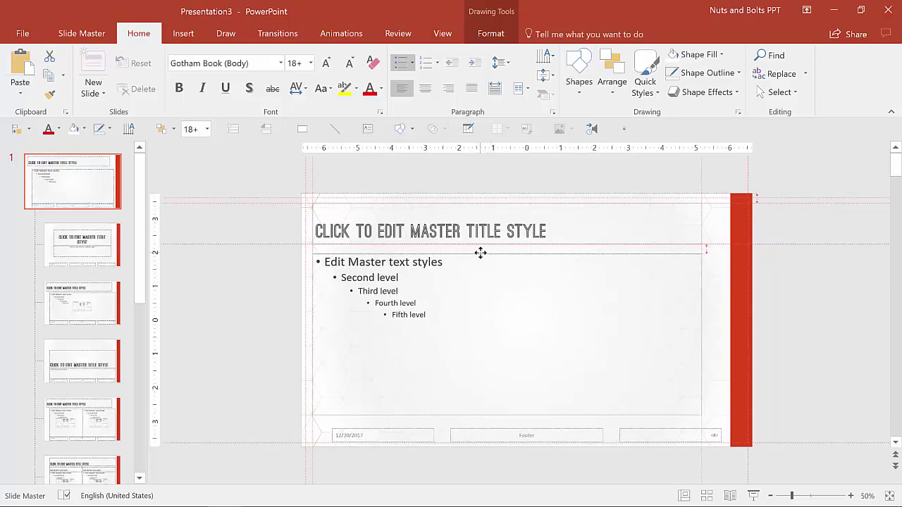
left_click(700, 335)
left_click(699, 334)
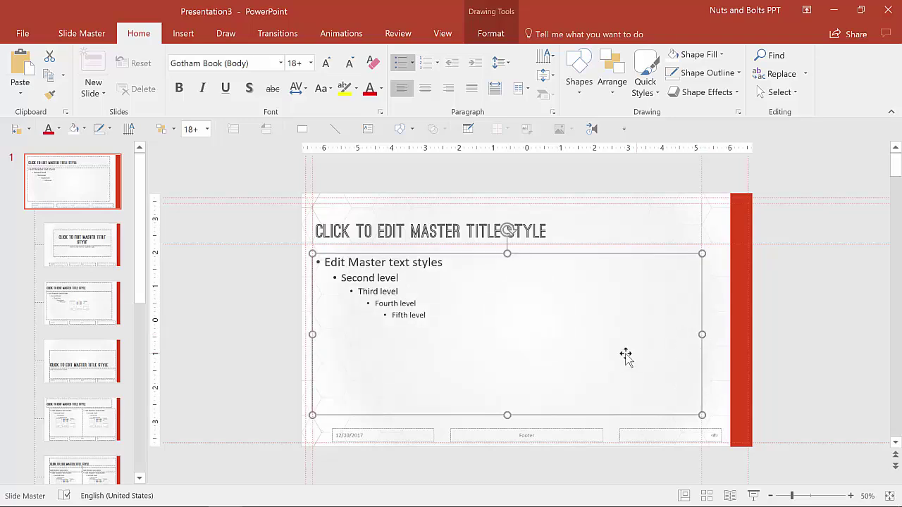
left_click_drag(490, 255, 488, 251)
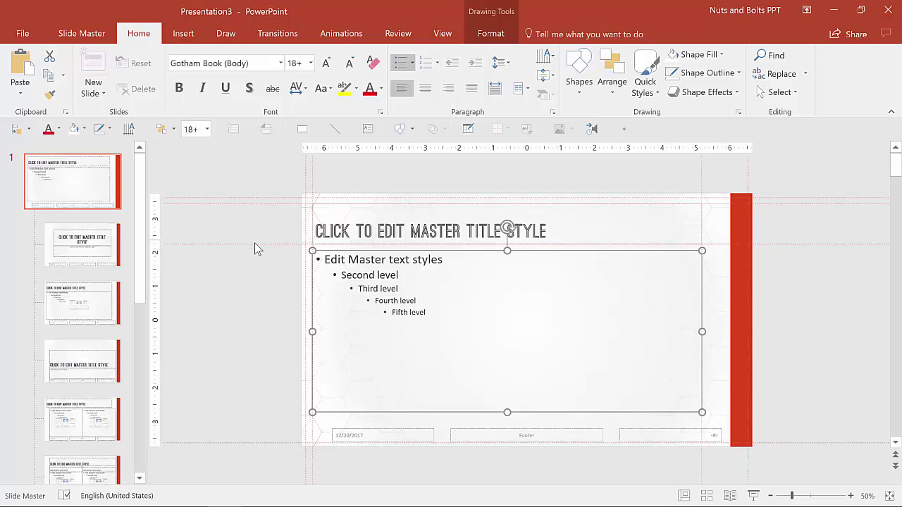
Set a horizontal guide to 2.08 and extend the body box down to a guide at 2.88 above the footers
mouse_move(256, 245)
left_mouse_down()
mouse_move(258, 258)
mouse_move(261, 244)
left_mouse_up()
left_click_drag(259, 244, 259, 249)
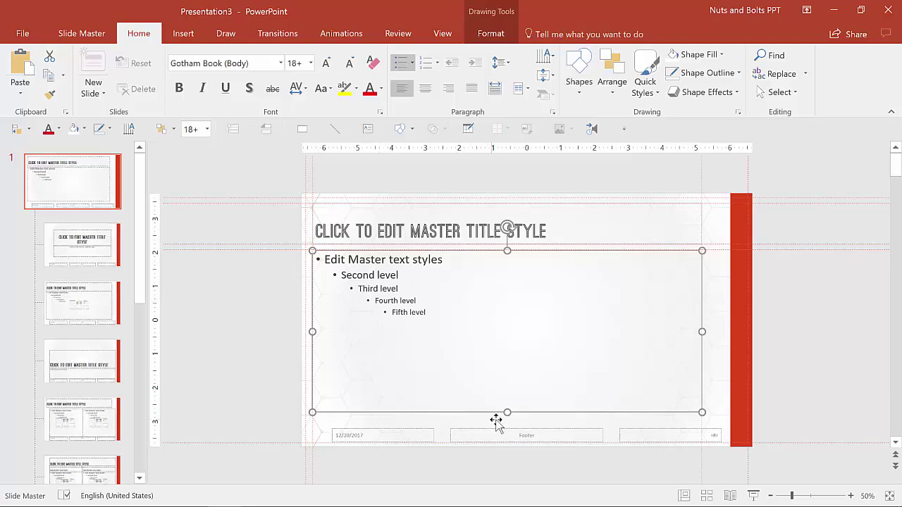
left_click_drag(508, 413, 508, 419)
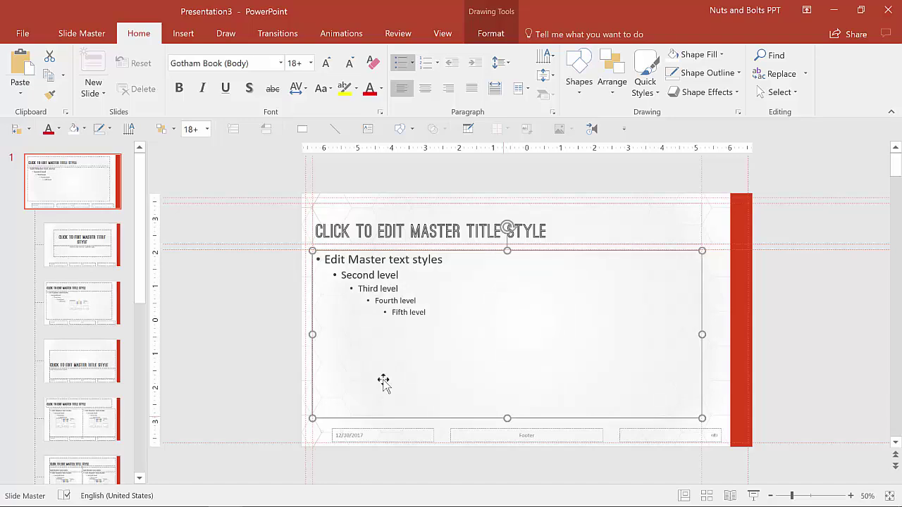
left_click_drag(271, 251, 293, 418)
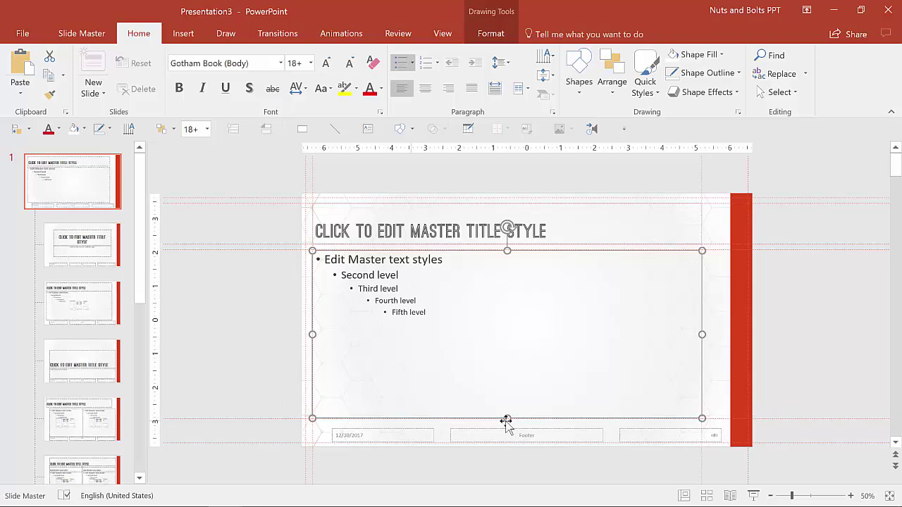
Raise the body text box's top edge slightly to sit under the title
left_click(504, 420)
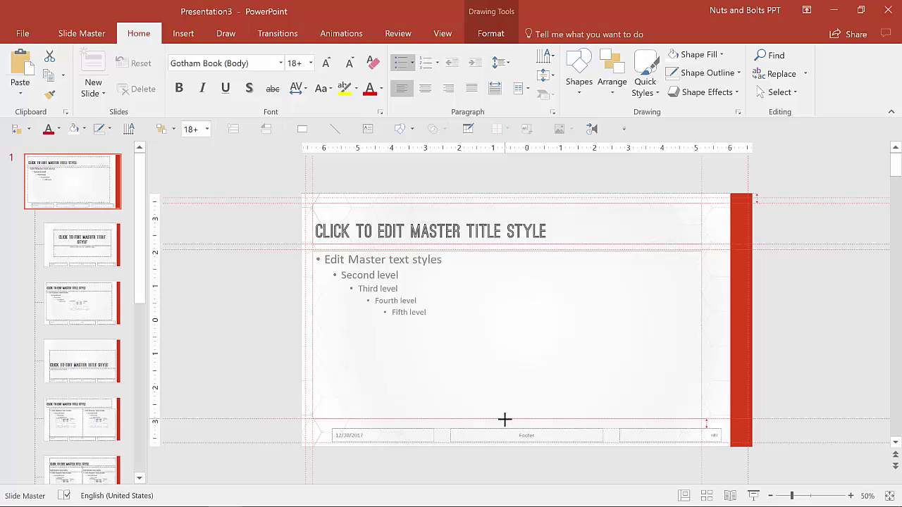
left_click(494, 419)
left_click(508, 253)
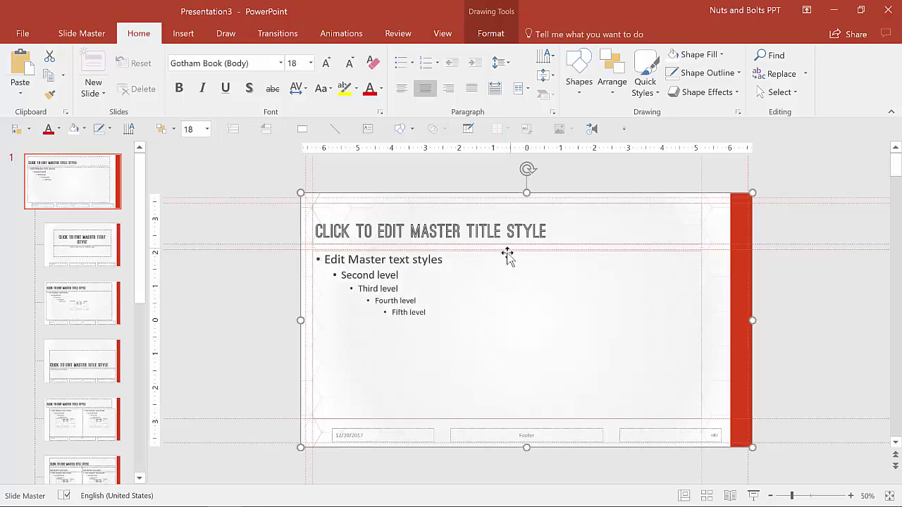
left_click(399, 275)
left_click_drag(507, 251, 512, 249)
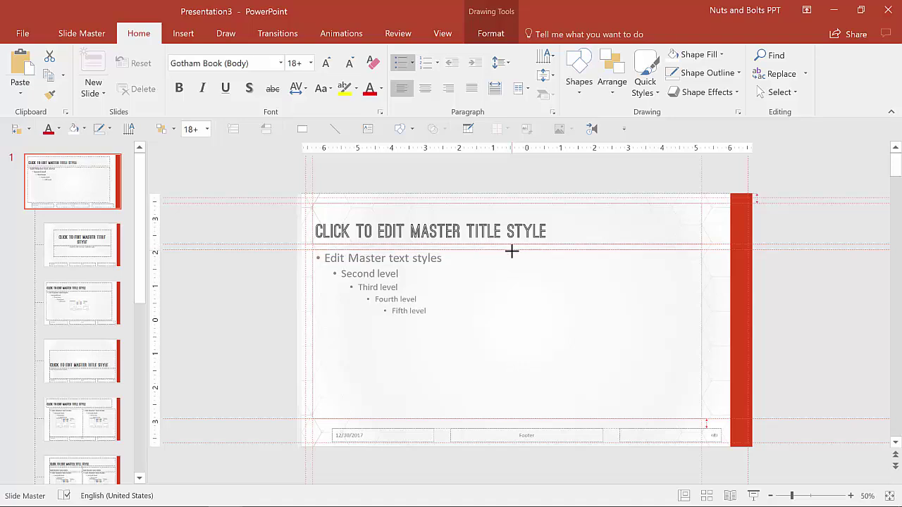
left_click(235, 339)
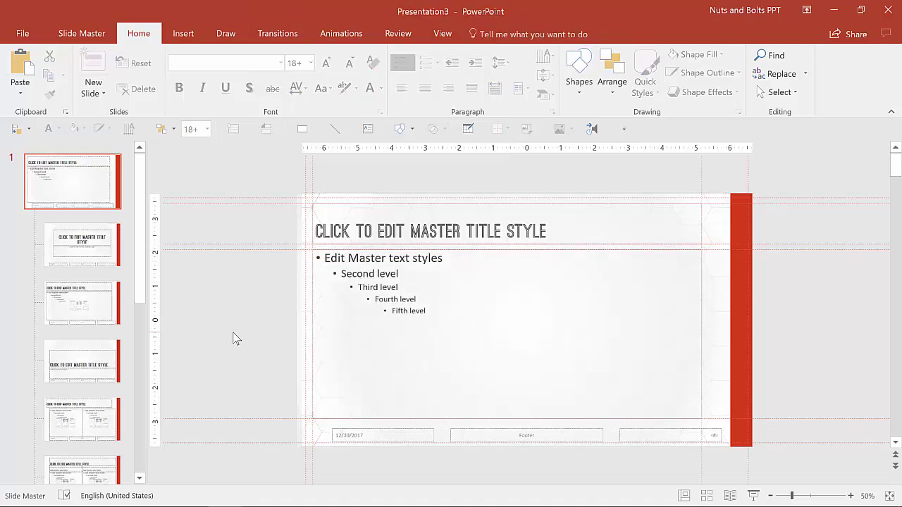
Refit the large background rectangle's left and right sides to the slide edges
left_click(295, 221)
left_click_drag(295, 223, 301, 220)
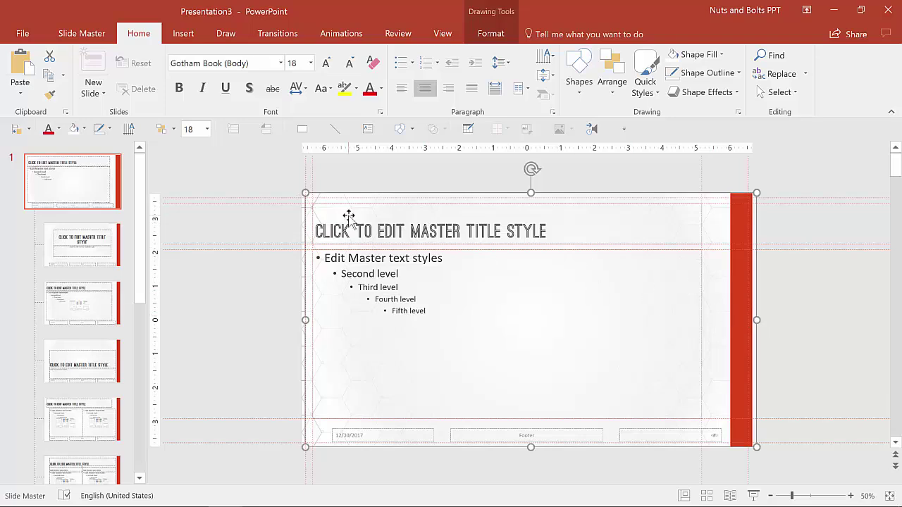
left_click_drag(304, 318, 301, 319)
left_click_drag(753, 319, 752, 321)
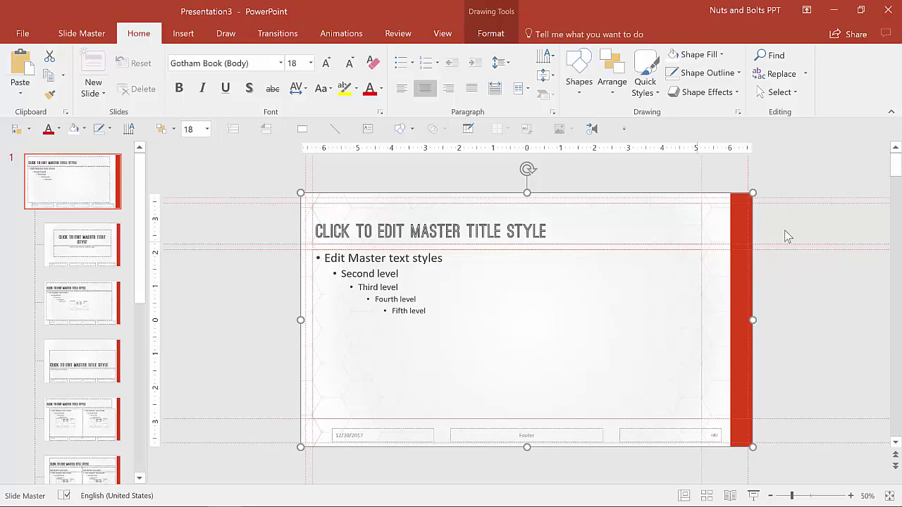
Adjust the red bar's top edge and keep the bar flush with the slide's right edge
left_click_drag(527, 193, 527, 193)
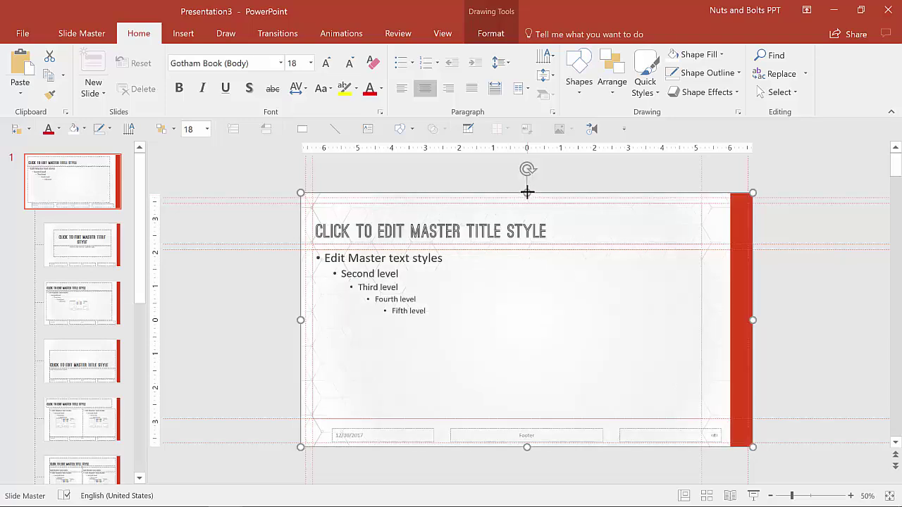
left_click(745, 246)
left_click_drag(742, 188, 741, 194)
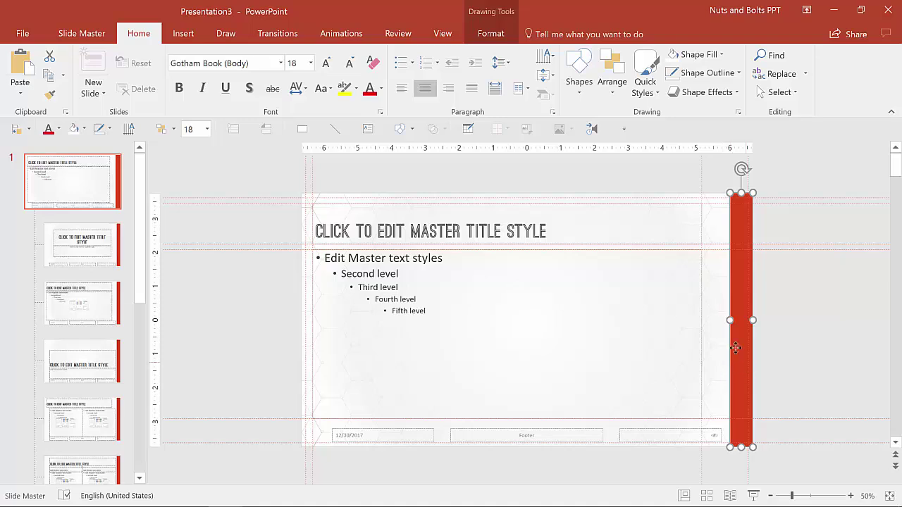
left_click_drag(736, 366, 725, 351)
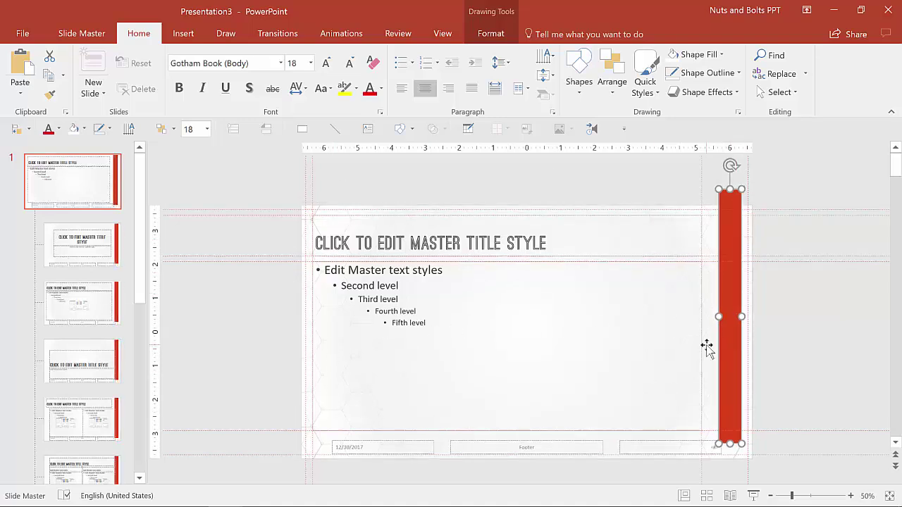
left_click_drag(707, 348, 738, 342)
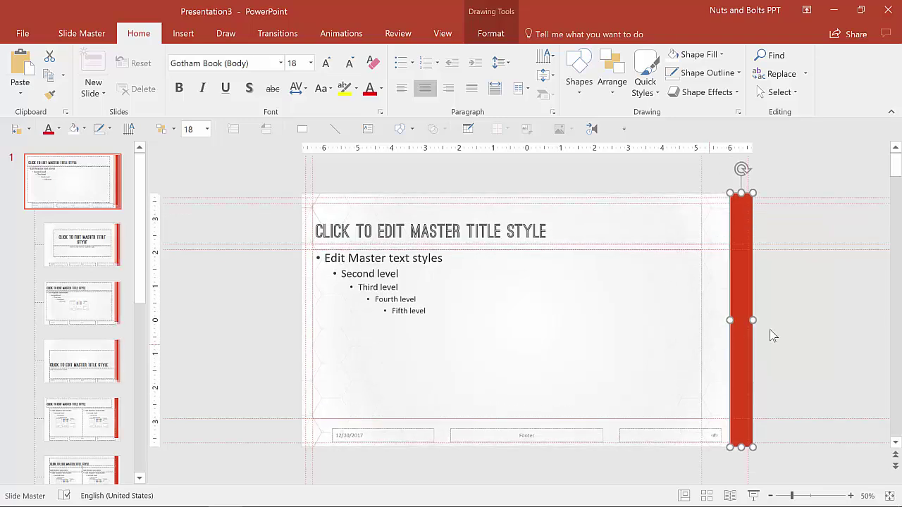
left_click(831, 329)
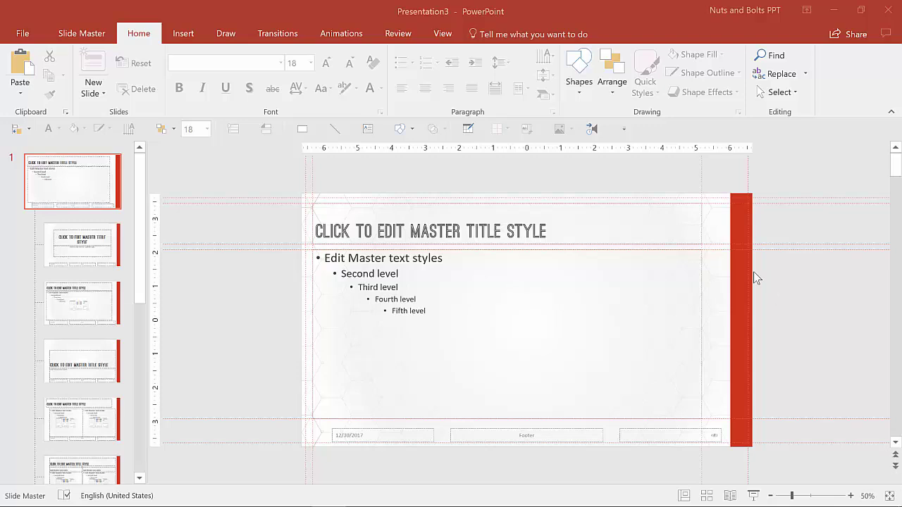
Move the right vertical guide to about 6.00 and resize the red bar's left edge to it
left_click(751, 180)
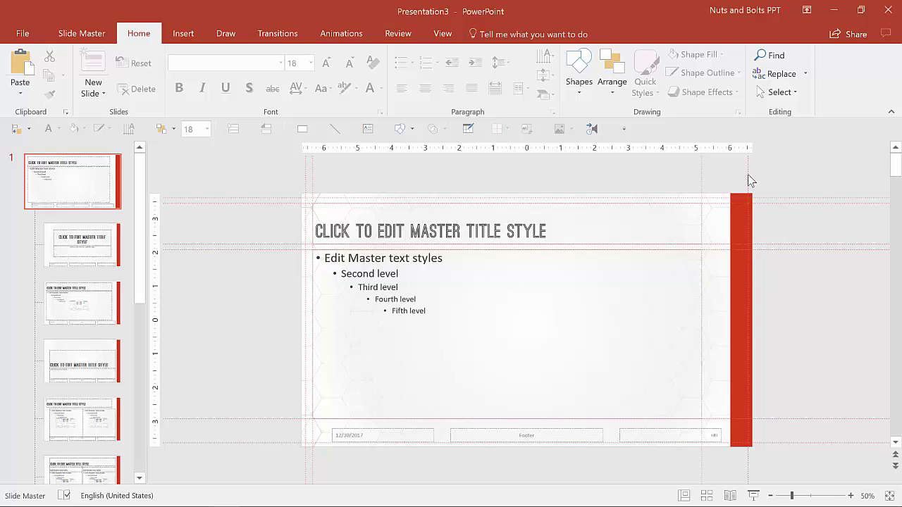
left_click_drag(749, 180, 733, 181)
left_click(735, 317)
left_click_drag(733, 320, 730, 321)
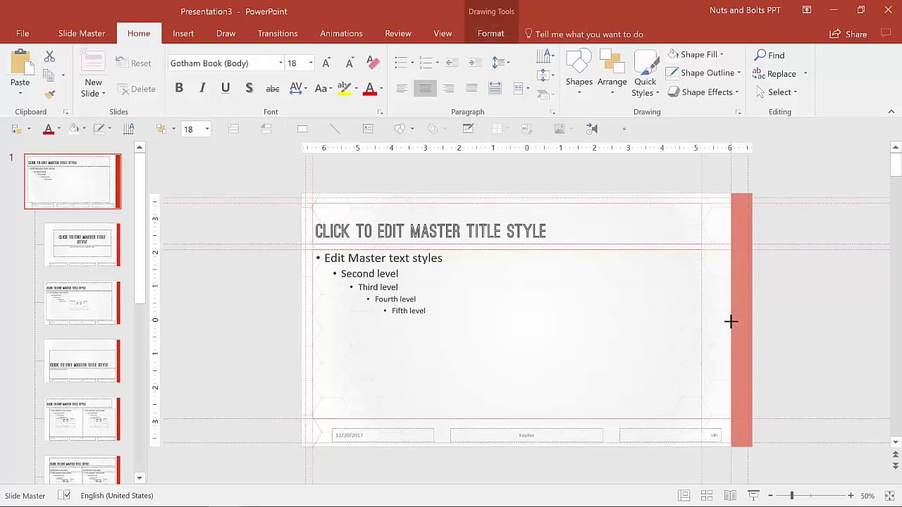